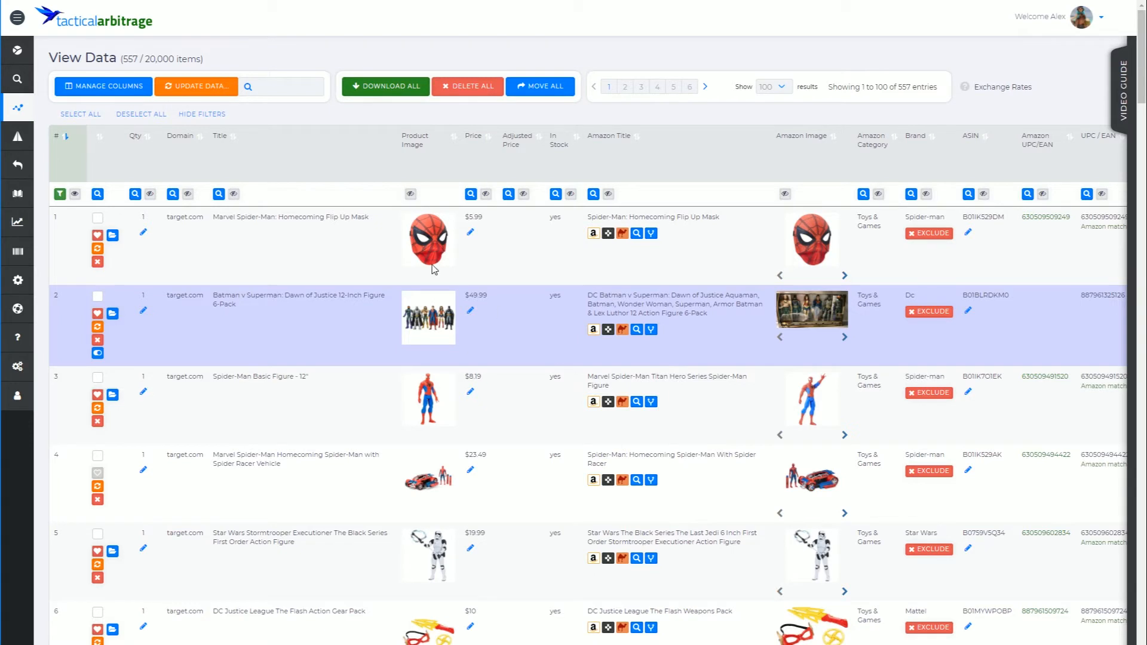
- Hide the column filter row and then show it again
{"action": "left_click", "coordinate": [214, 114]}
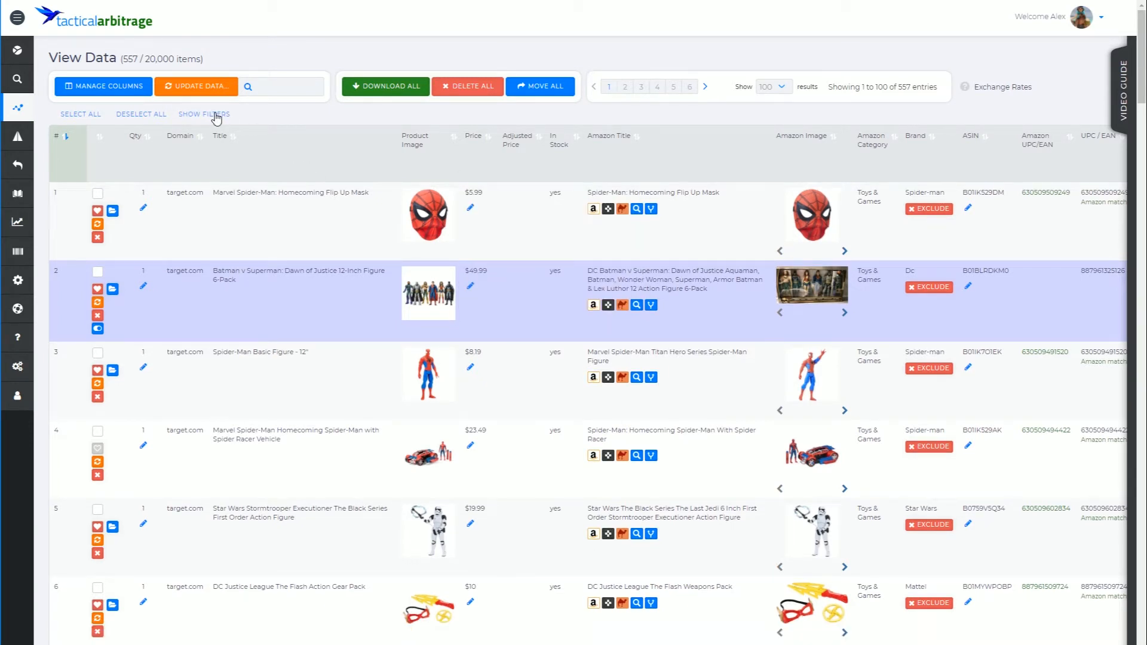
{"action": "left_click", "coordinate": [216, 115]}
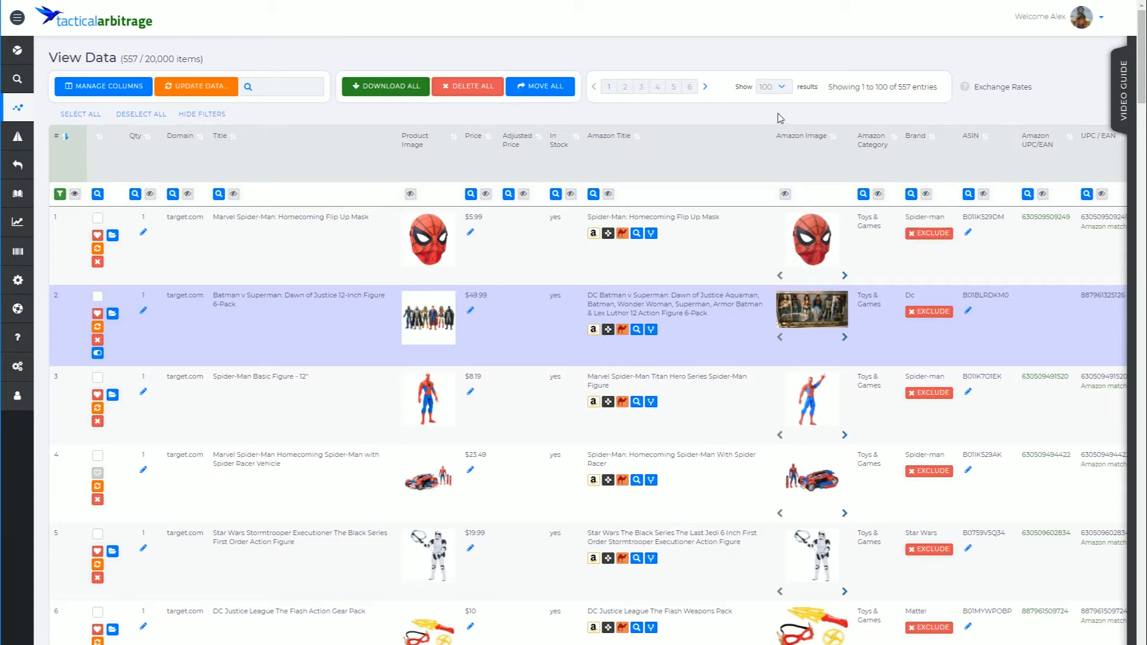
- Hide the Amazon Title, Seller Type and UPC / EAN columns from the product table
{"action": "left_click", "coordinate": [608, 195]}
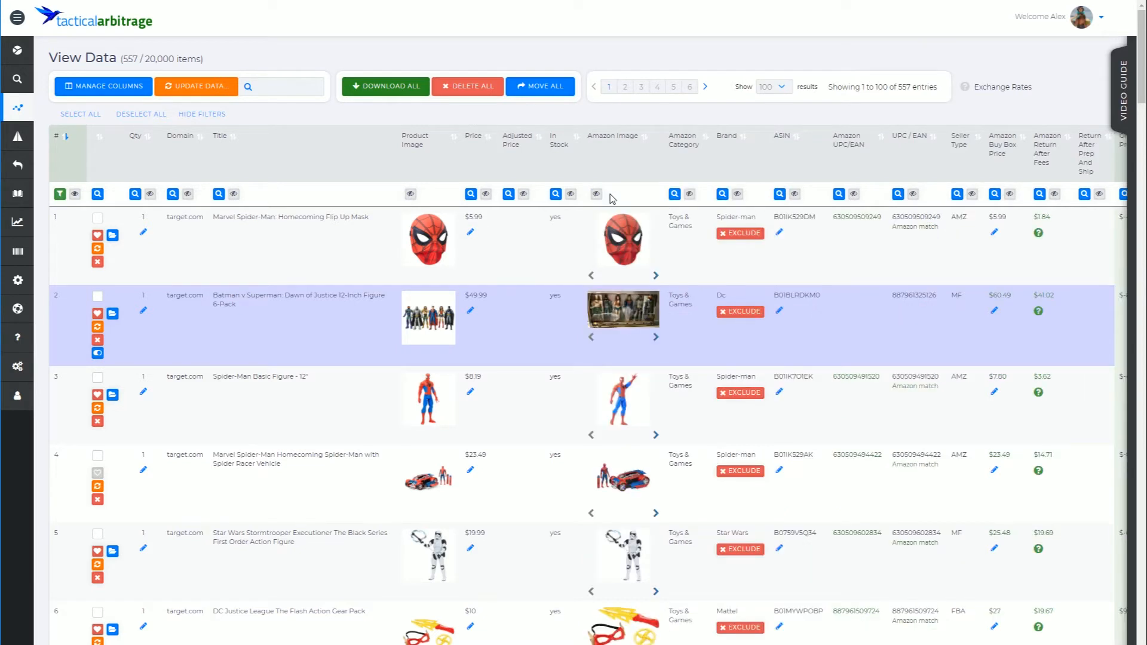
{"action": "left_click", "coordinate": [972, 196]}
{"action": "left_click", "coordinate": [913, 195]}
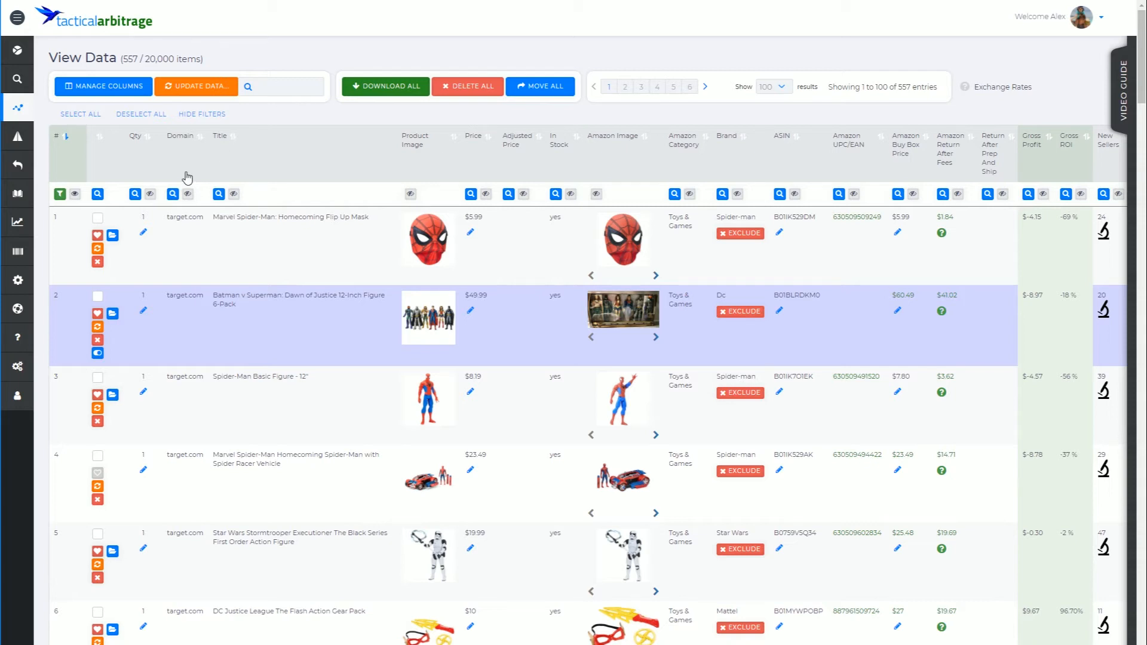
- Filter the Title column to products containing Marvel
{"action": "left_click", "coordinate": [219, 195]}
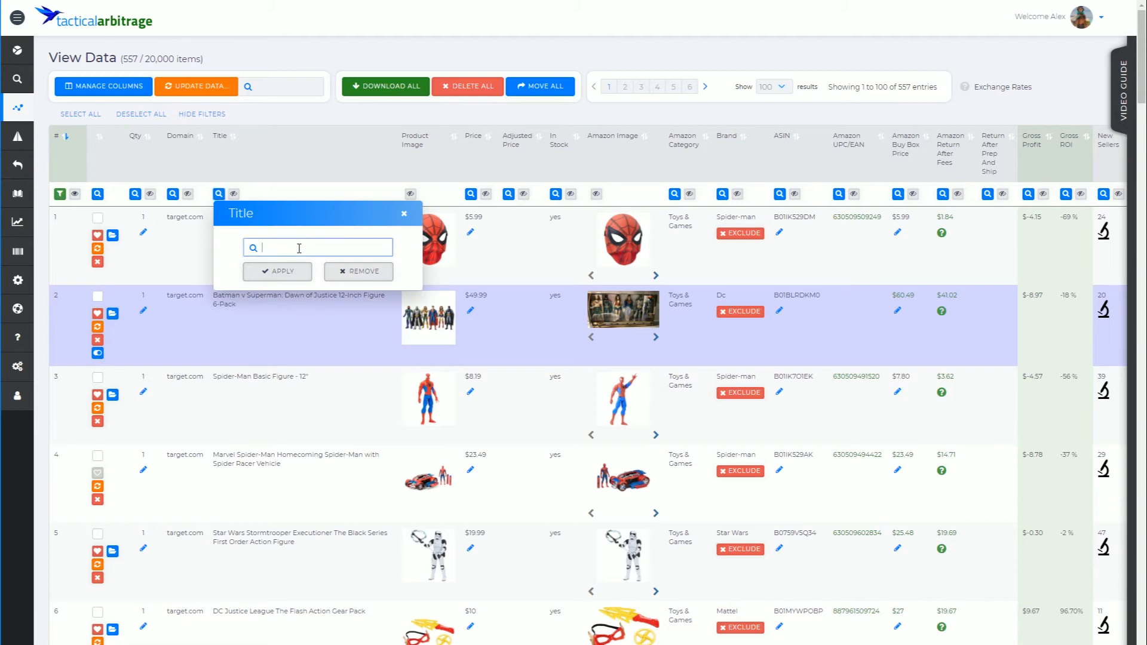
{"action": "type", "text": "Marvel"}
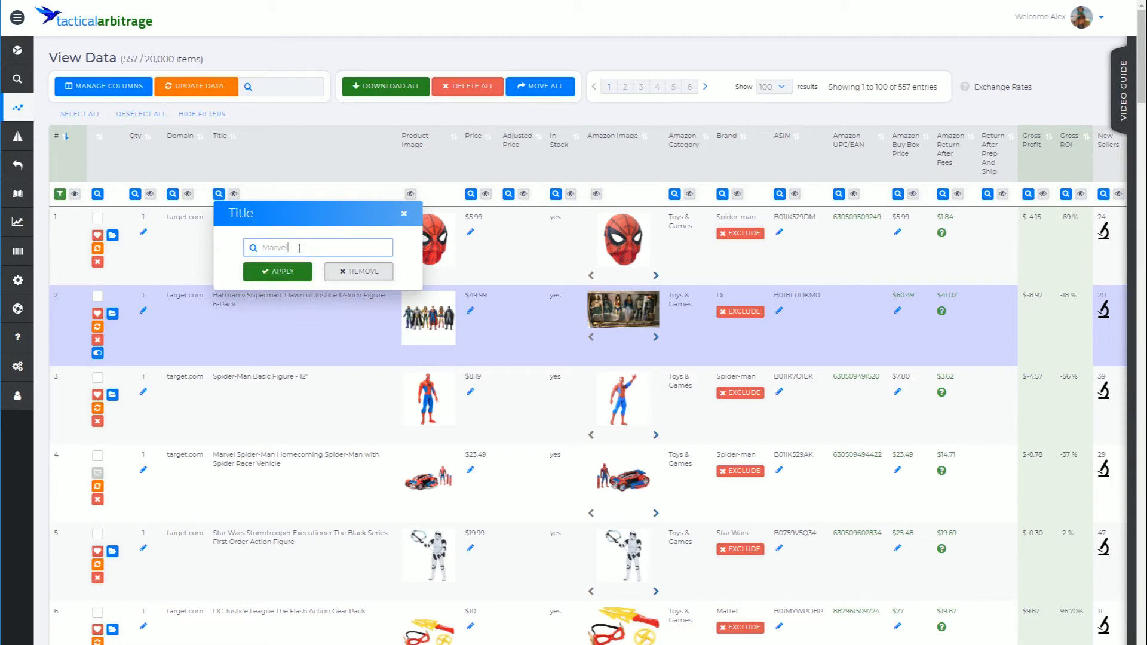
{"action": "left_click", "coordinate": [294, 269]}
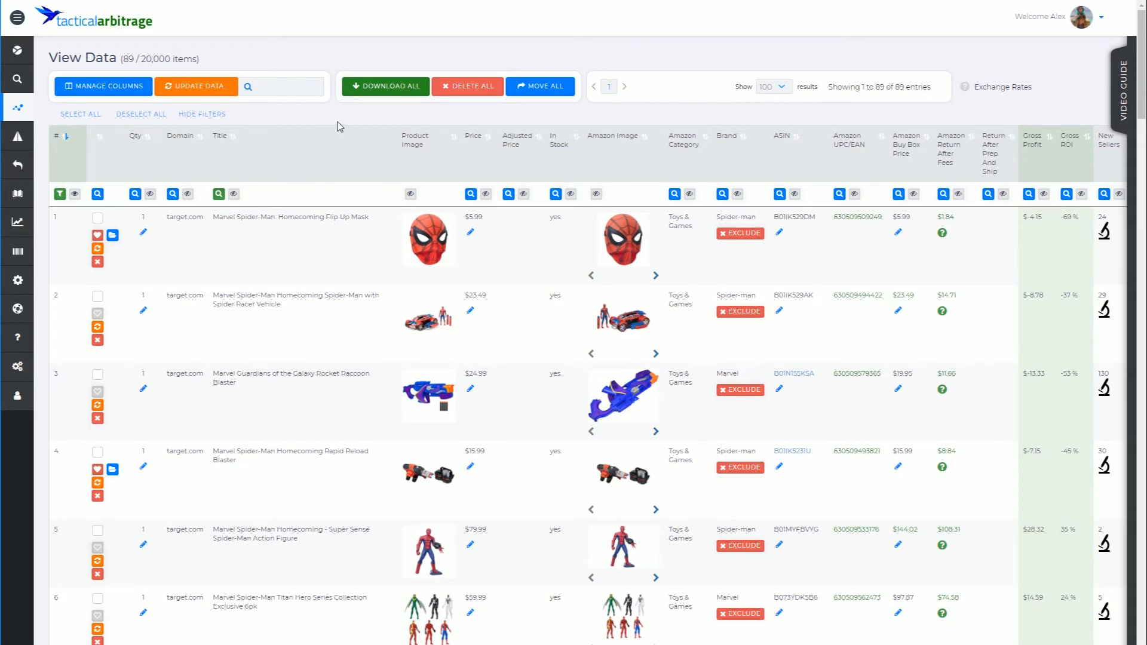
- Scroll through the title-filtered product list and back to the top
{"action": "scroll", "coordinate": [303, 182], "scroll_direction": "down", "scroll_amount": 7}
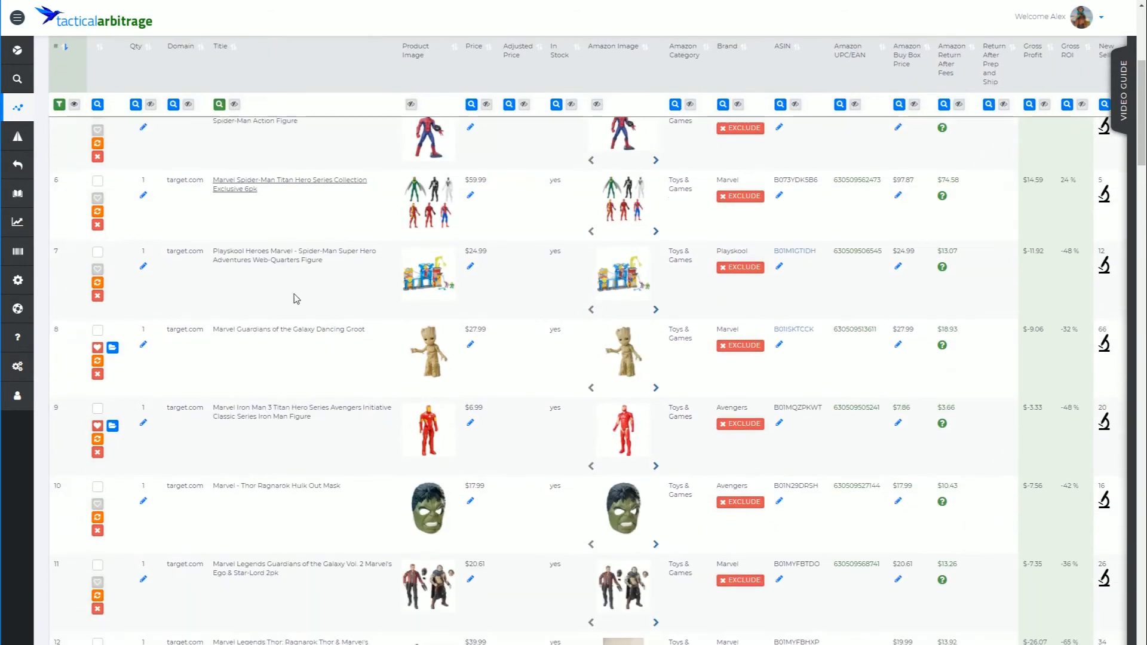
{"action": "scroll", "coordinate": [269, 537], "scroll_direction": "down", "scroll_amount": 12}
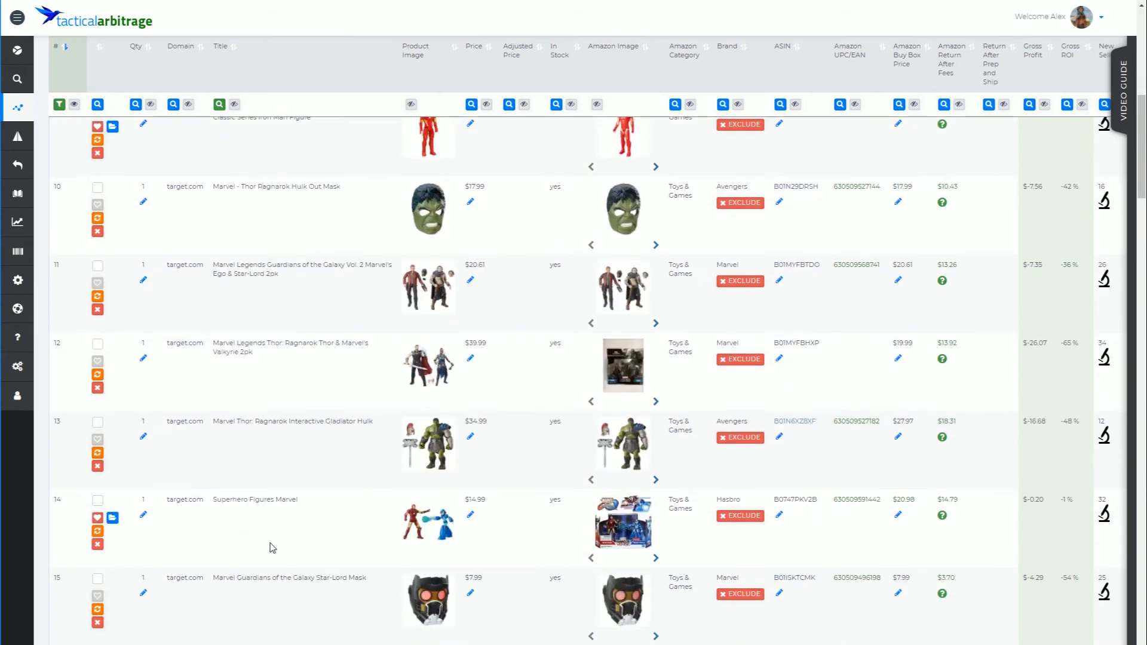
{"action": "scroll", "coordinate": [272, 549], "scroll_direction": "down", "scroll_amount": 6}
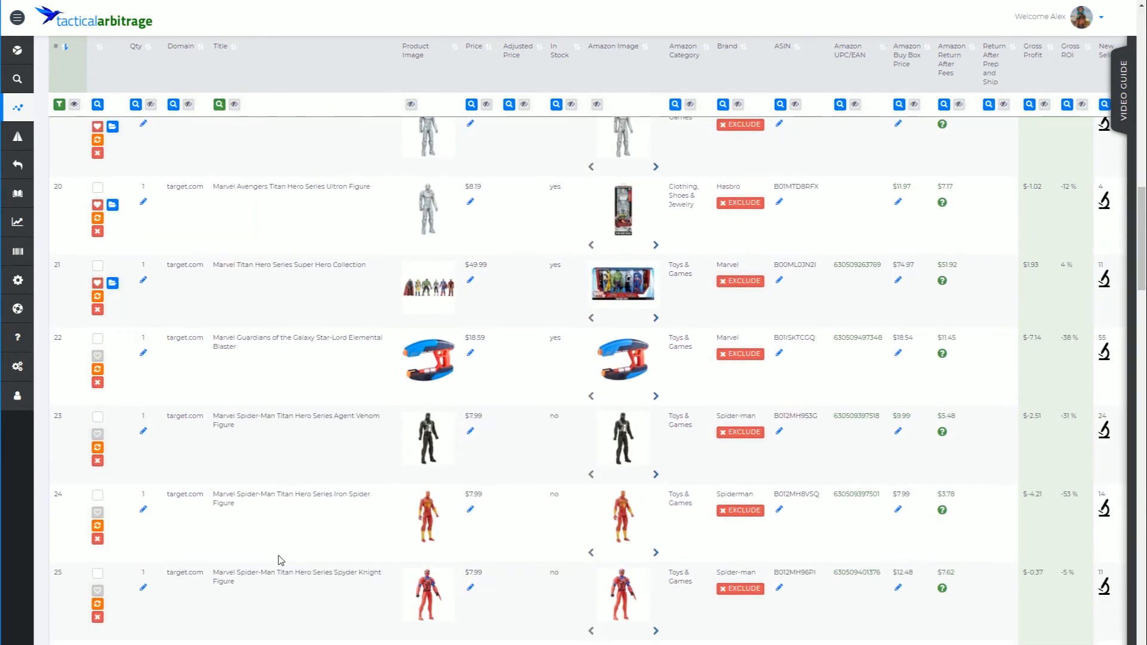
{"action": "scroll", "coordinate": [263, 601], "scroll_direction": "up", "scroll_amount": 20}
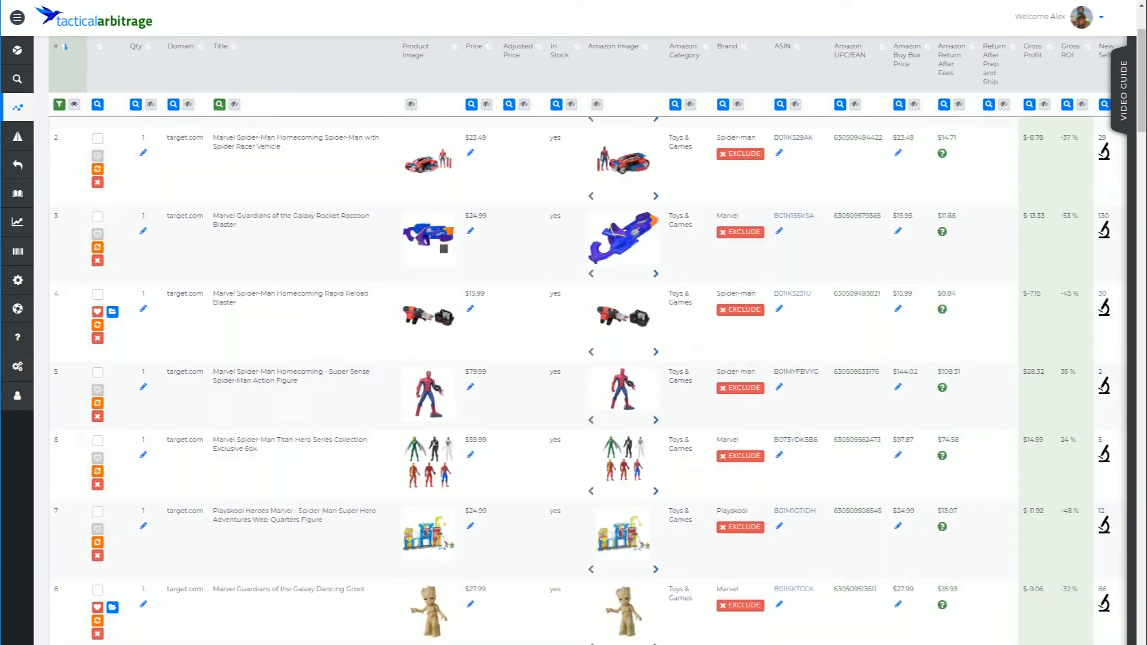
{"action": "scroll", "coordinate": [299, 538], "scroll_direction": "up", "scroll_amount": 5}
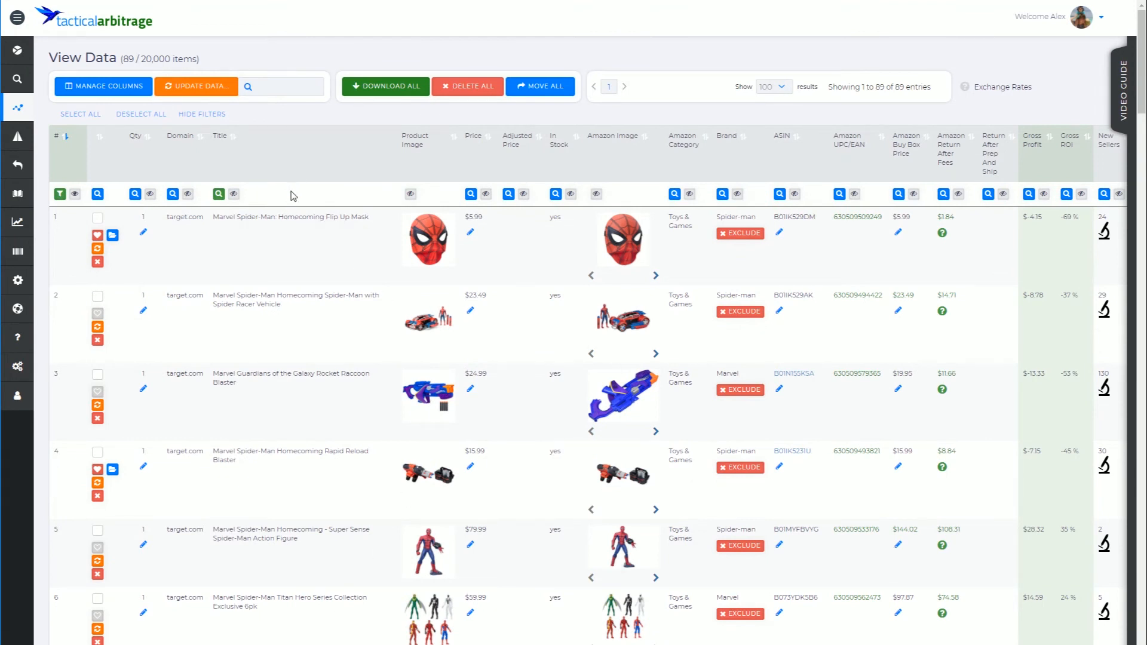
- Remove the Title column filter
{"action": "left_click", "coordinate": [218, 193]}
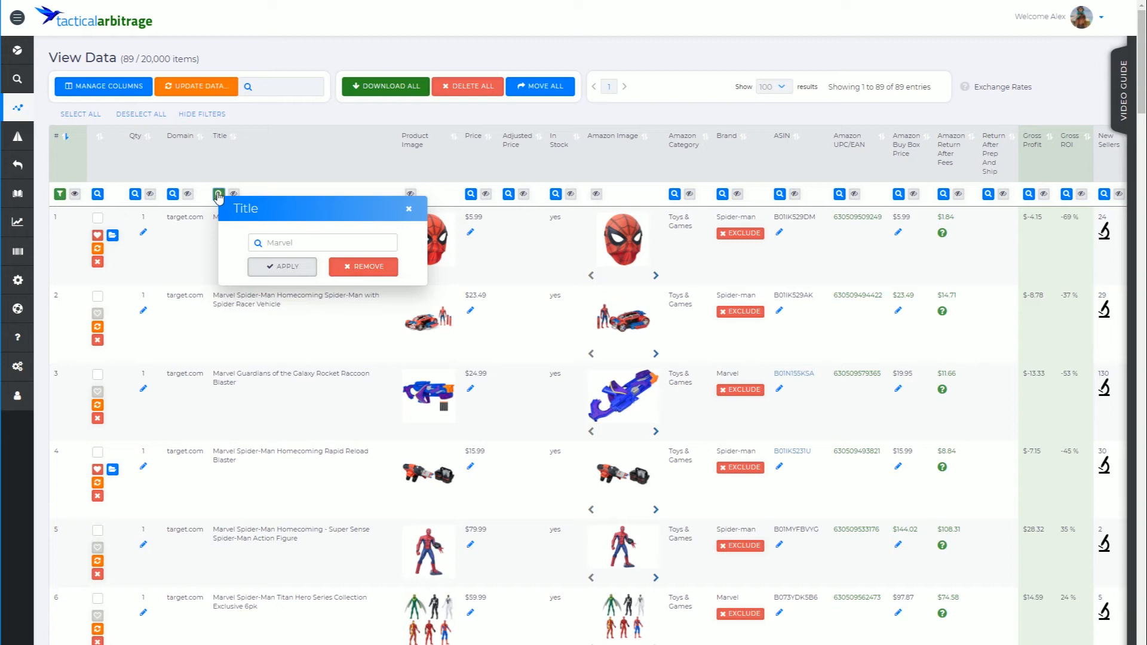
{"action": "left_click", "coordinate": [372, 269]}
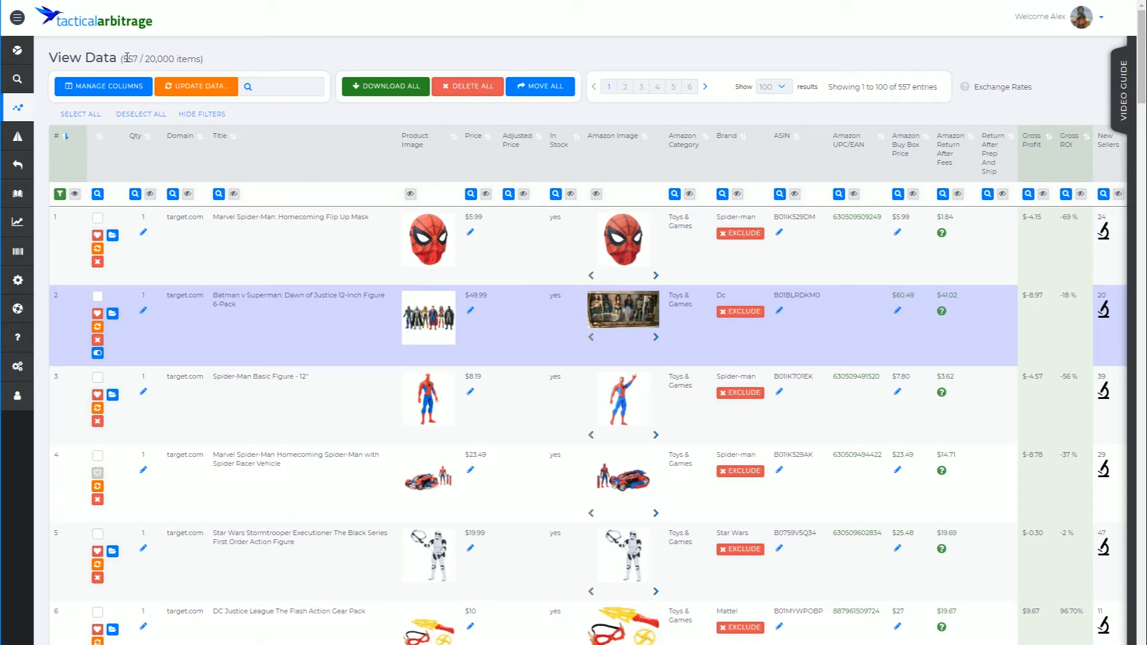
- Apply a Title filter for Marvel again
{"action": "left_click", "coordinate": [219, 194]}
{"action": "left_click", "coordinate": [272, 244]}
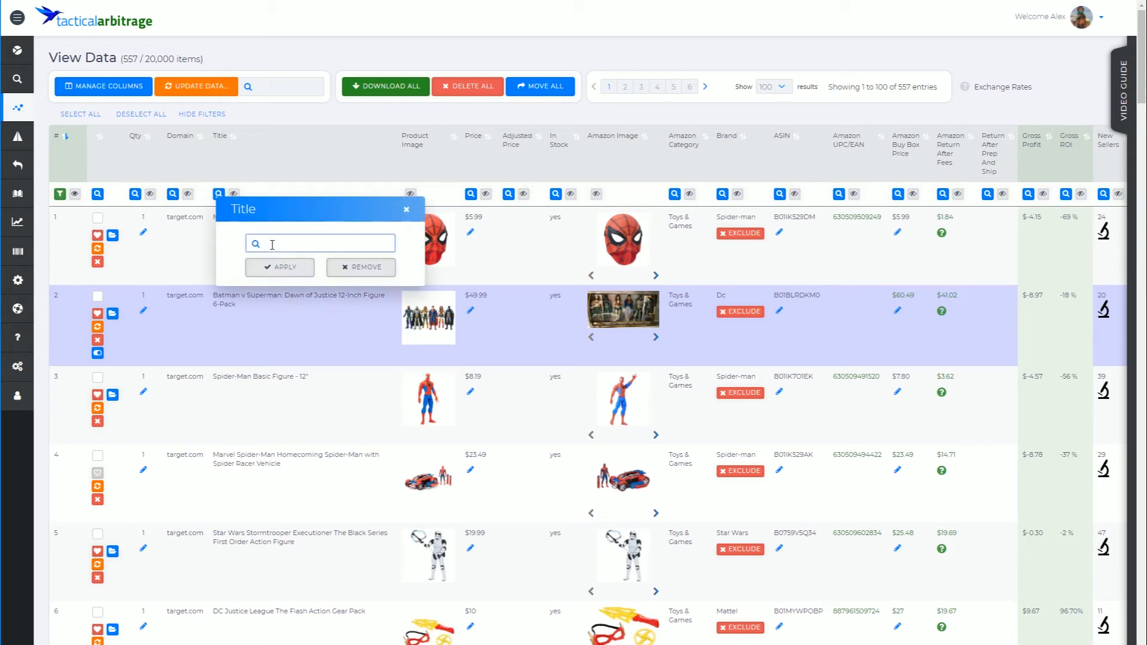
{"action": "type", "text": "Marve"}
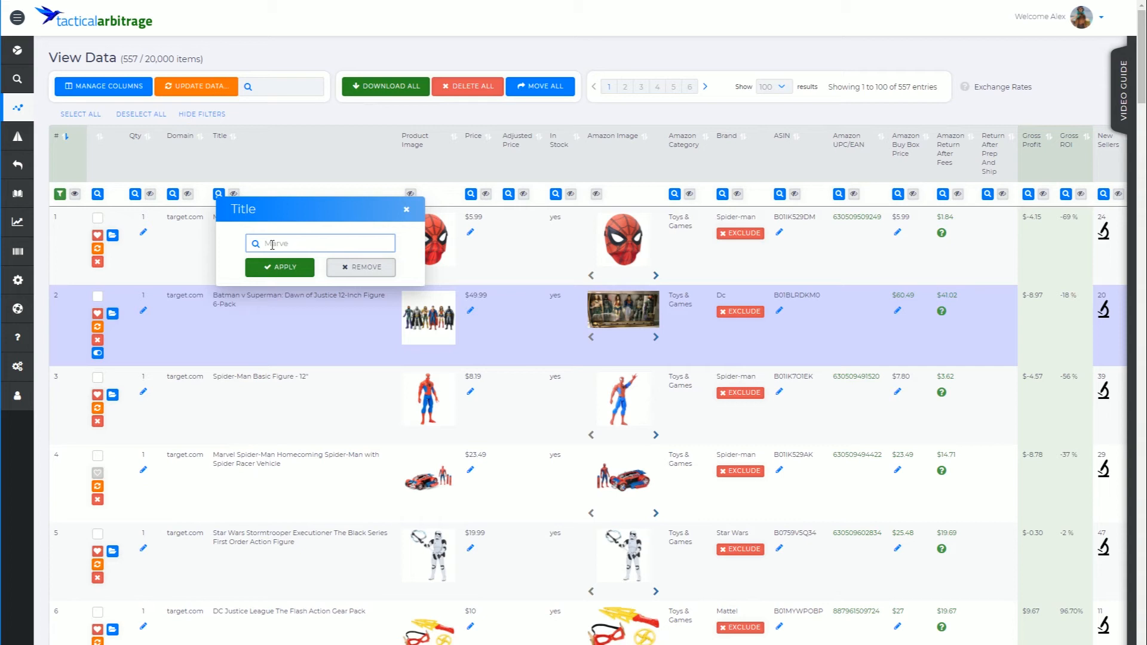
{"action": "type", "text": "l"}
{"action": "left_click", "coordinate": [279, 267]}
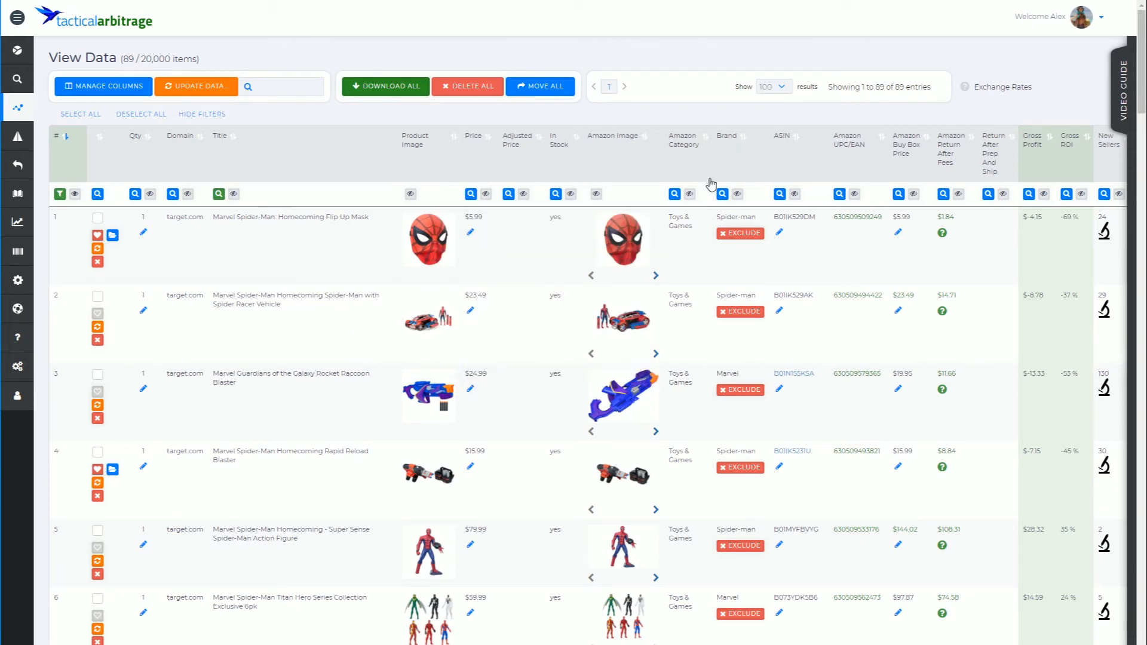
- Filter the Brand column to Marvel only, deselecting Avengers, Hasbro, Playskool, Spider-man, Spiderman and Marvel Legends Infinite Series
{"action": "left_click", "coordinate": [723, 194]}
{"action": "left_click", "coordinate": [856, 250]}
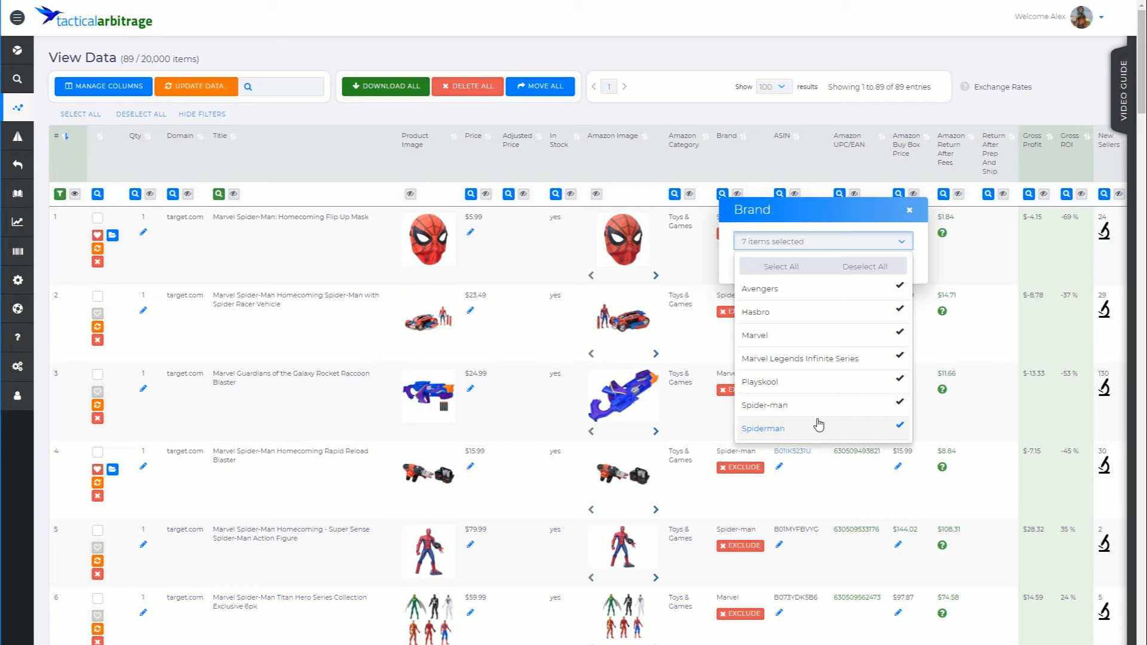
{"action": "left_click", "coordinate": [898, 431]}
{"action": "left_click", "coordinate": [899, 408]}
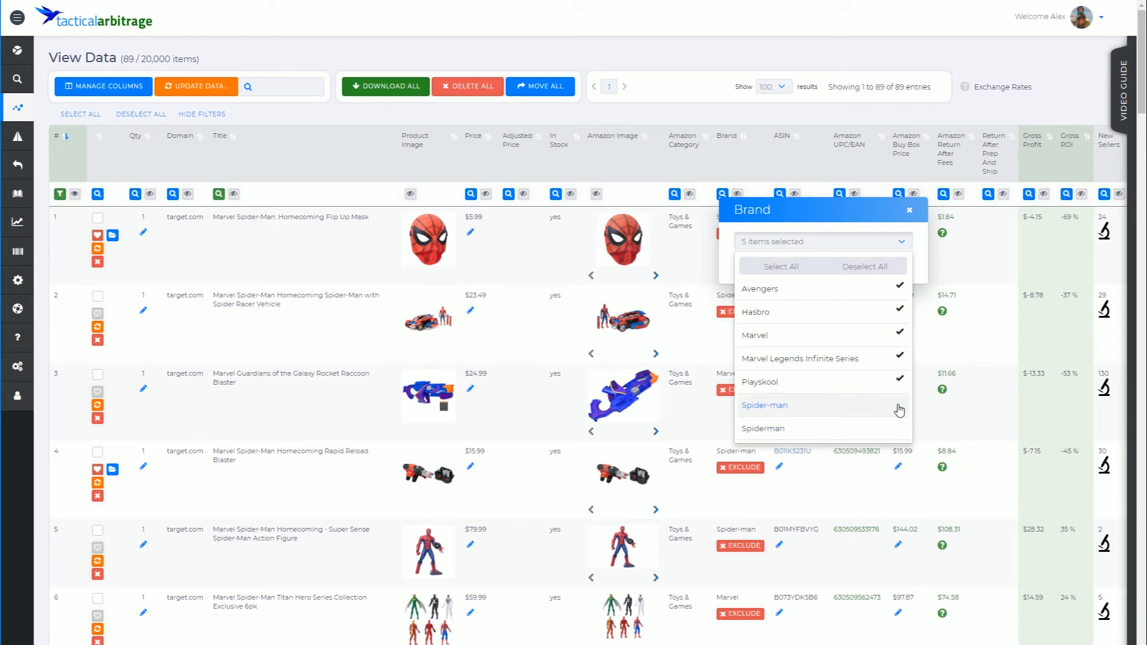
{"action": "left_click", "coordinate": [901, 382]}
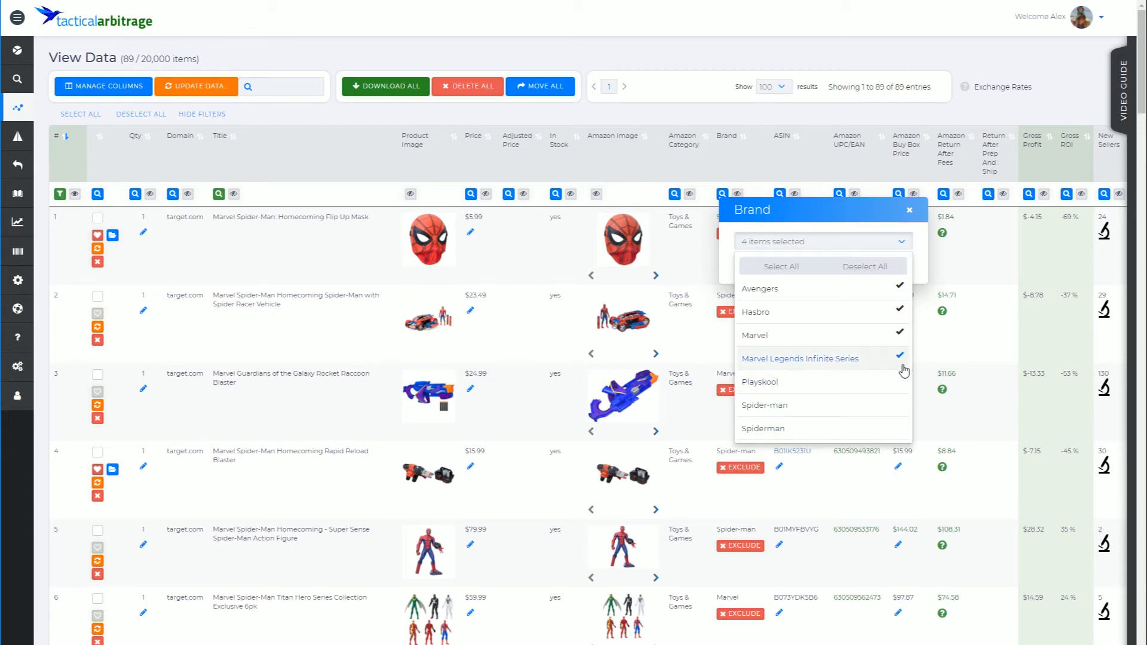
{"action": "left_click", "coordinate": [902, 363]}
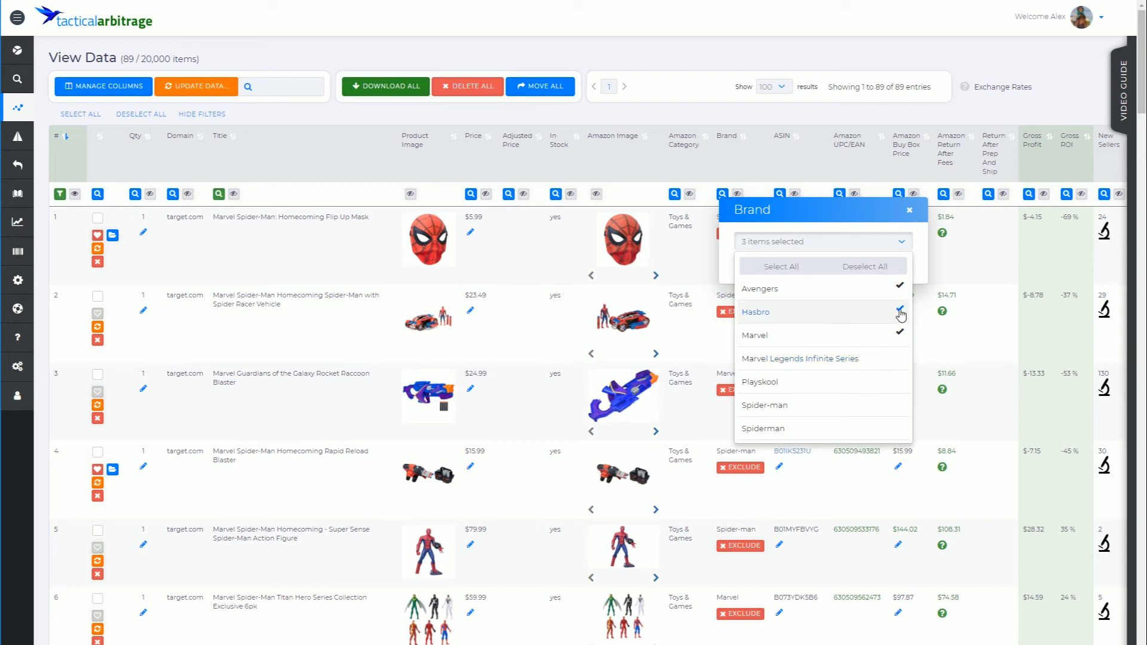
{"action": "left_click", "coordinate": [900, 286]}
{"action": "left_click", "coordinate": [901, 312]}
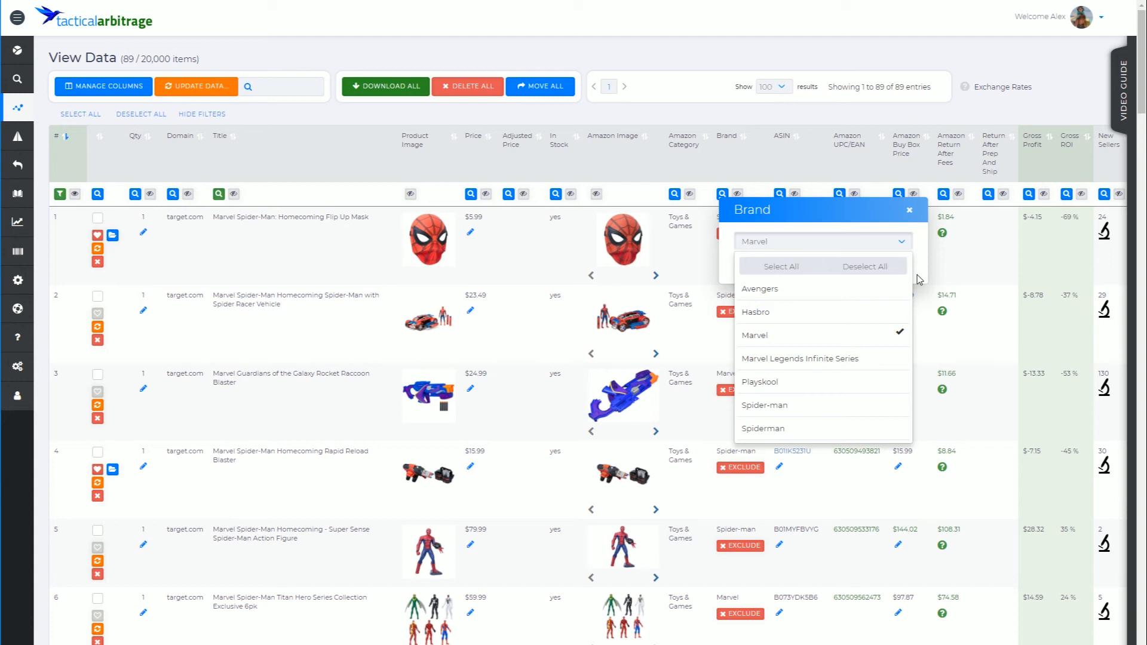
{"action": "left_click", "coordinate": [918, 279]}
{"action": "left_click", "coordinate": [792, 267]}
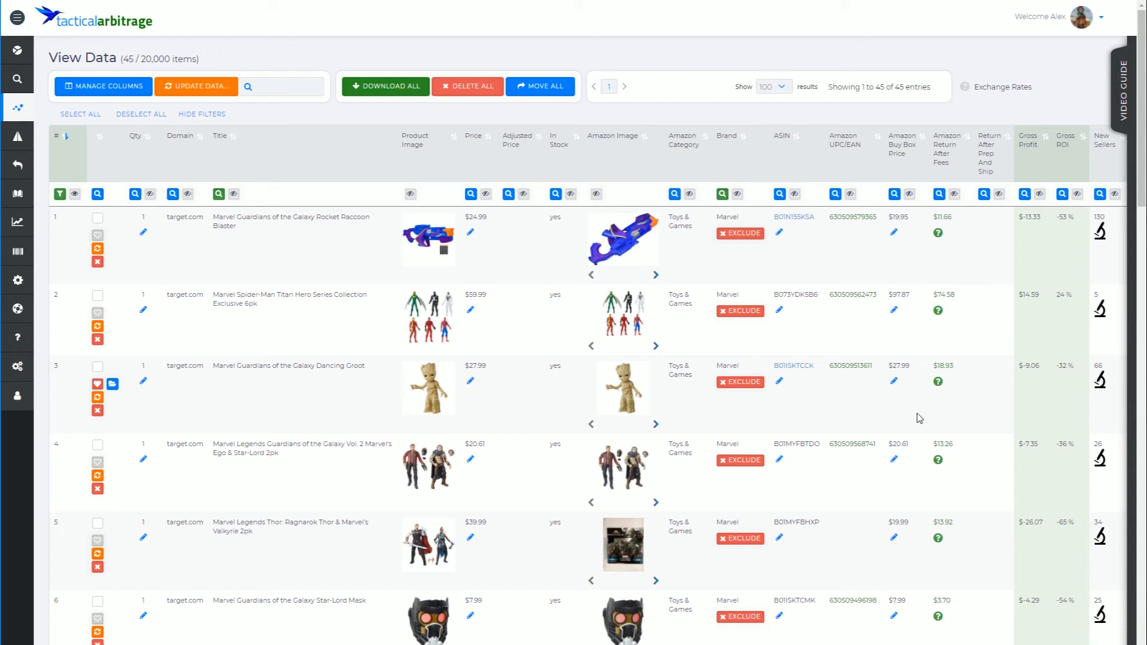
- Set a Gross ROI filter with the minimum raised to 1 and apply it
{"action": "scroll", "coordinate": [580, 382], "scroll_direction": "right", "scroll_amount": 4}
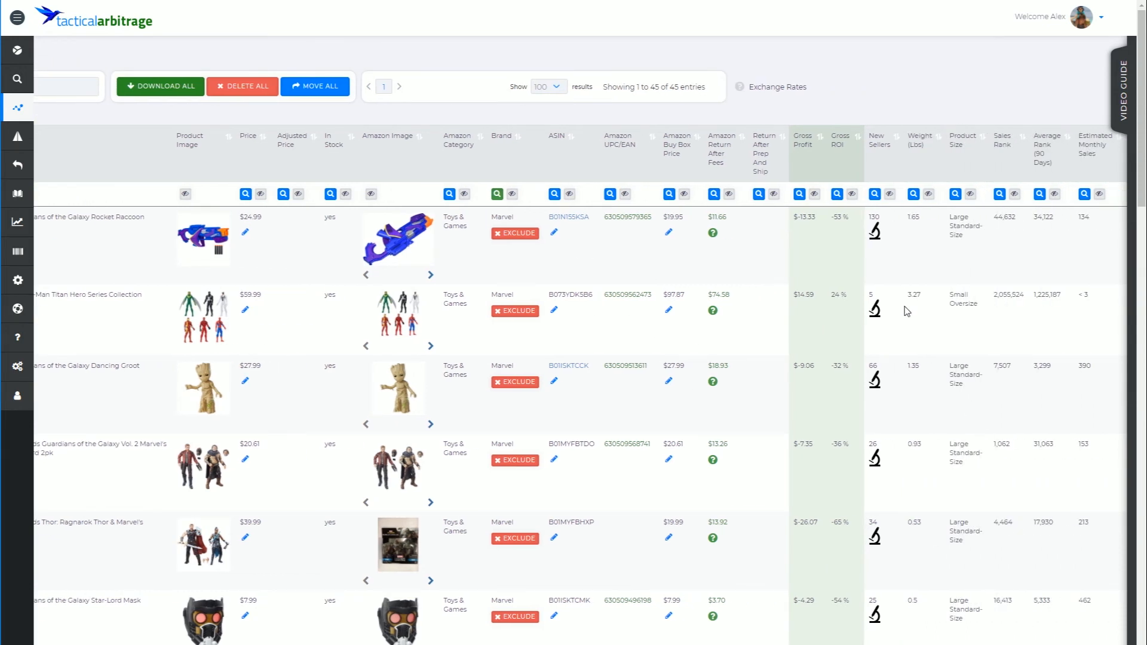
{"action": "left_click", "coordinate": [837, 195]}
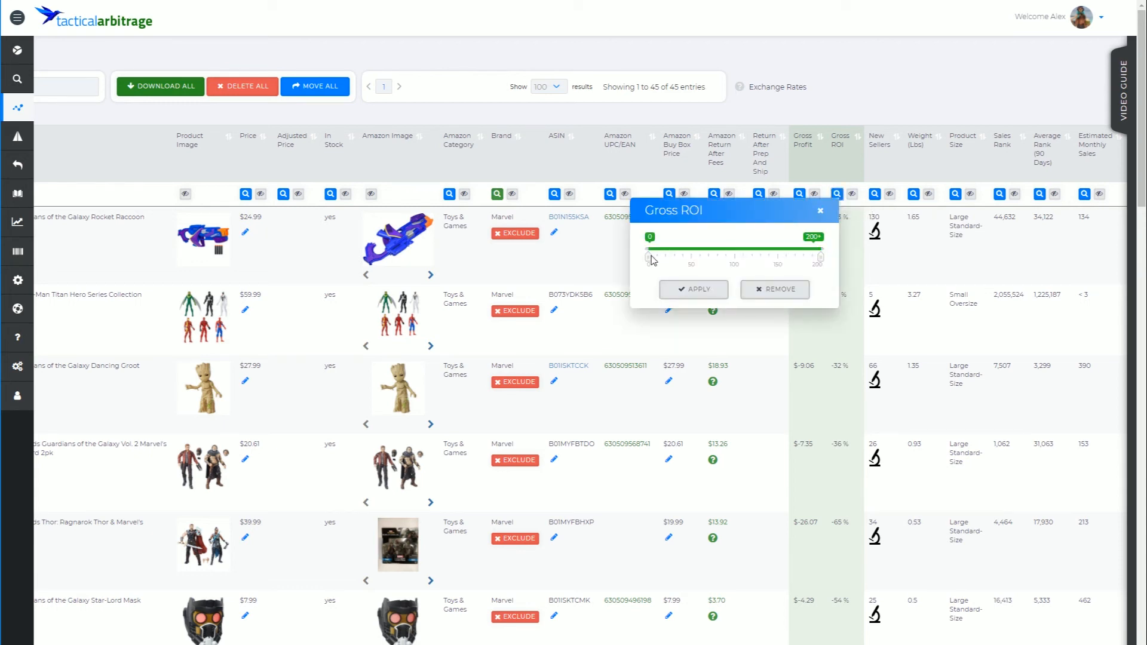
{"action": "left_click_drag", "start_coordinate": [649, 255], "coordinate": [649, 258]}
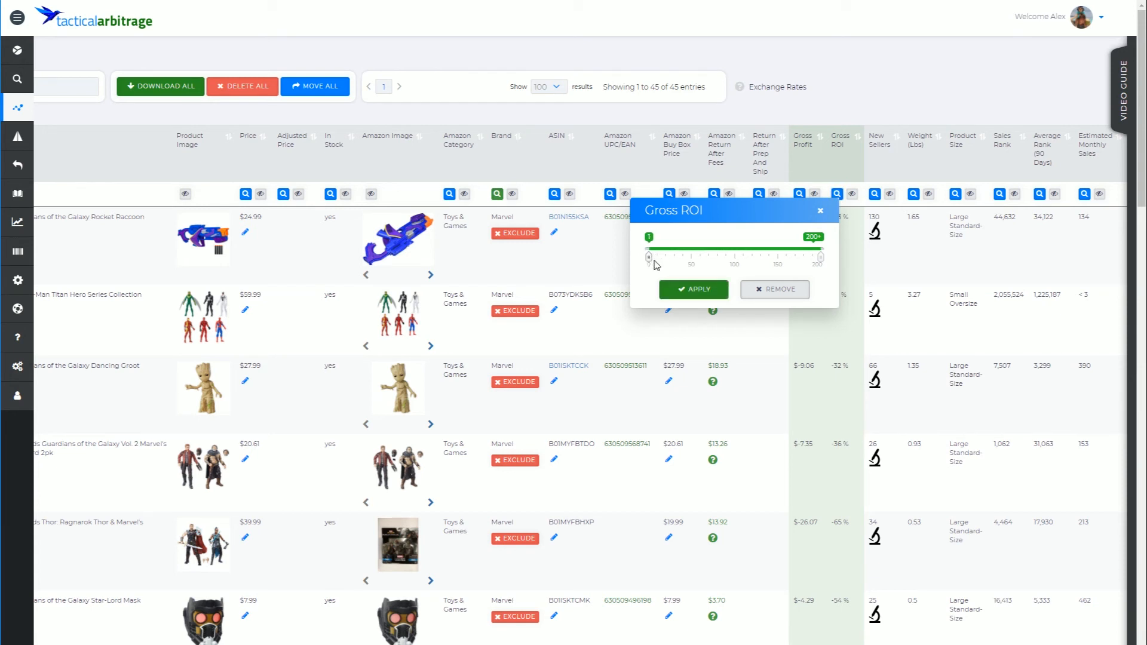
{"action": "left_click", "coordinate": [701, 291]}
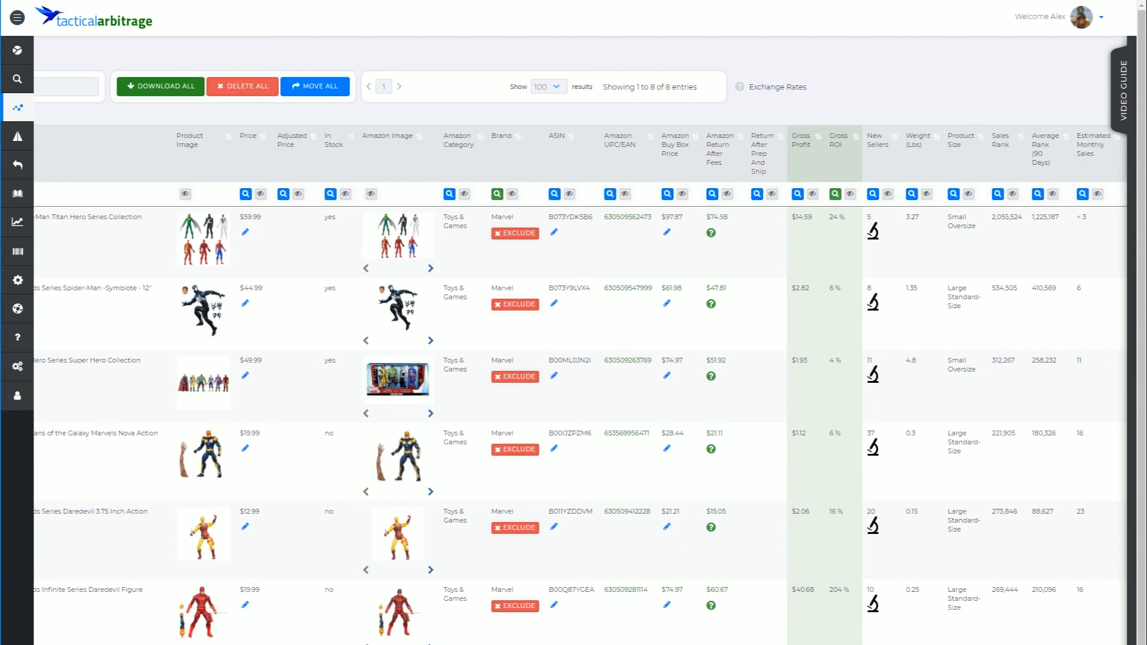
- Filter Sales Rank from 1 to 350000
{"action": "scroll", "coordinate": [580, 358], "scroll_direction": "left", "scroll_amount": 1}
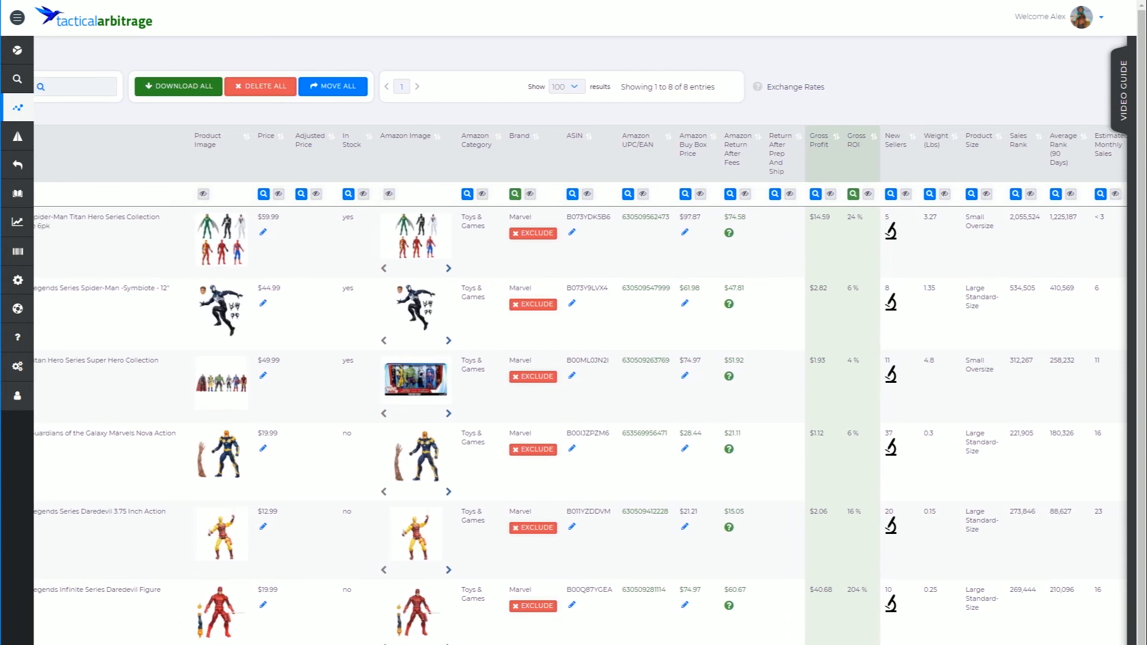
{"action": "scroll", "coordinate": [580, 359], "scroll_direction": "right", "scroll_amount": 5}
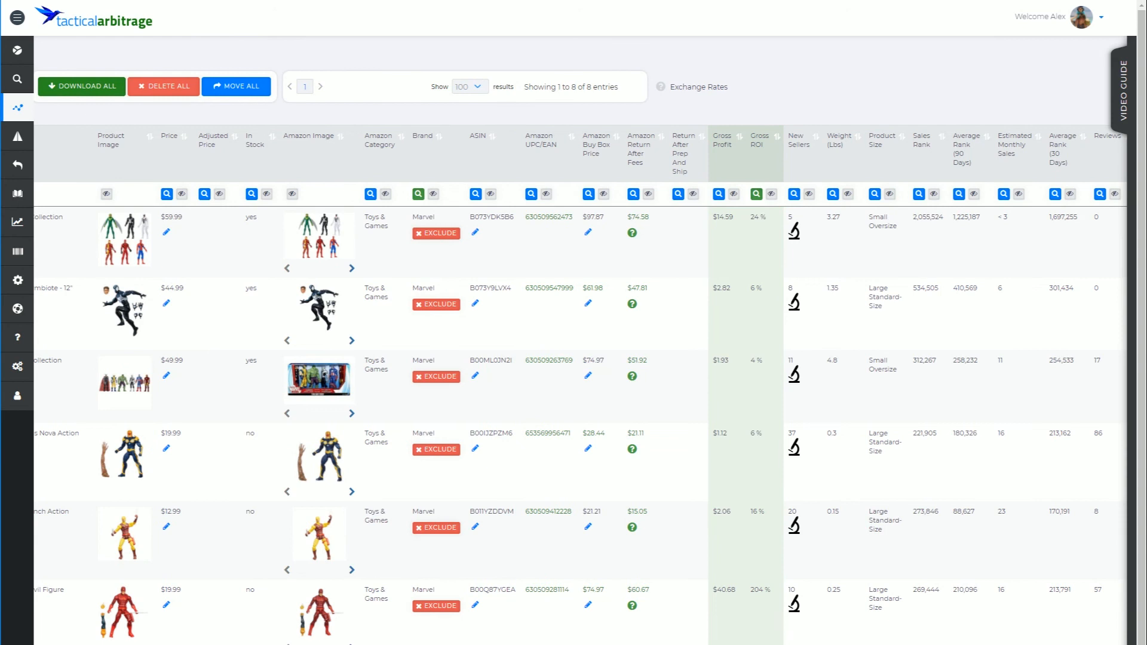
{"action": "left_click", "coordinate": [919, 195]}
{"action": "left_click", "coordinate": [797, 243]}
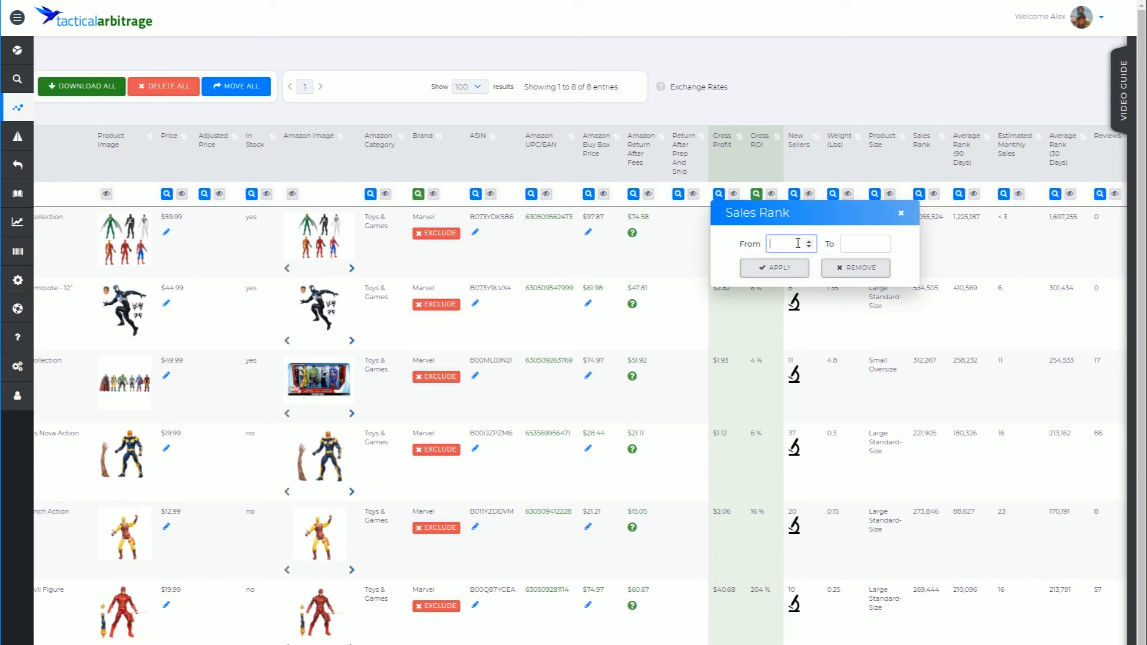
{"action": "type", "text": "1"}
{"action": "key", "text": "Tab"}
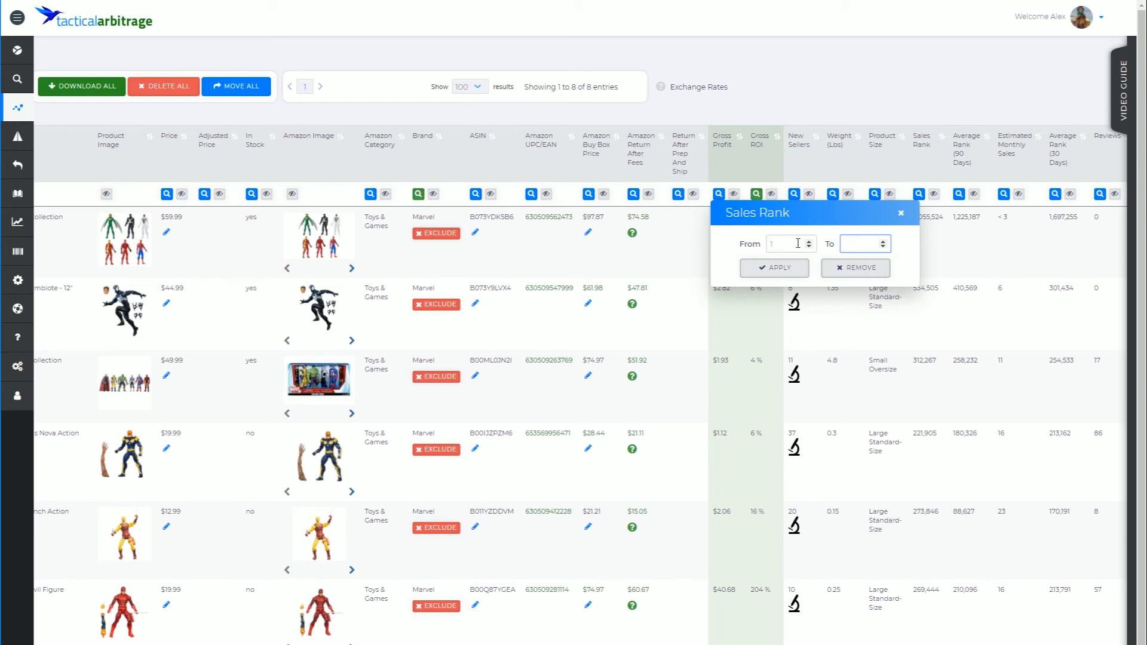
{"action": "type", "text": "350000"}
{"action": "left_click", "coordinate": [794, 269]}
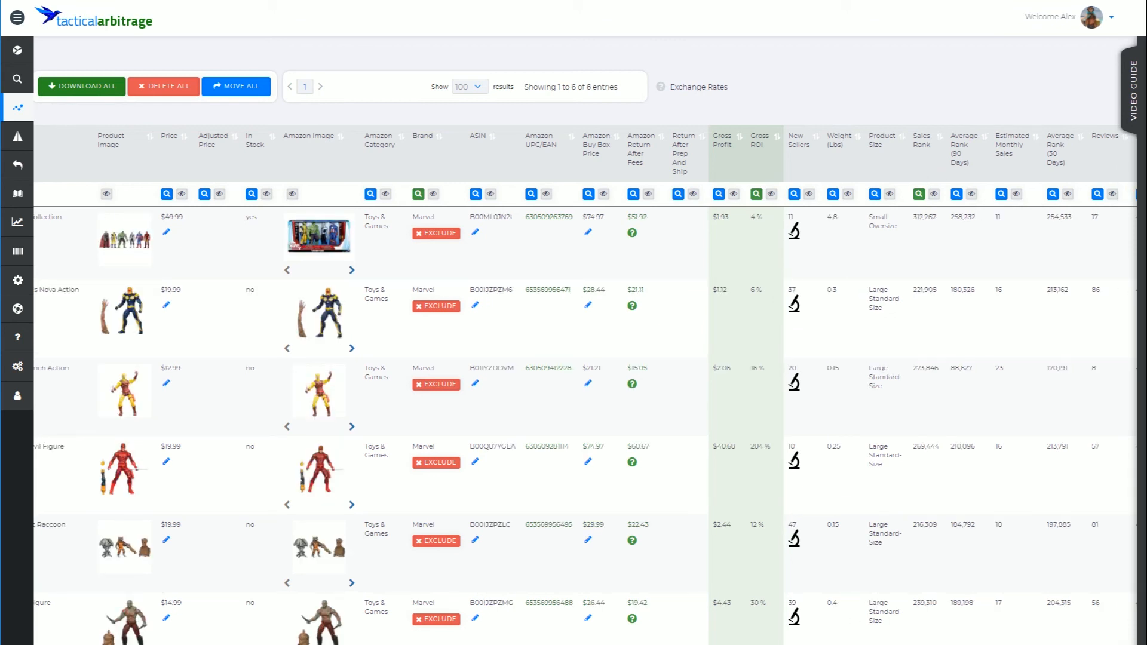
- Reset all filters on the table
{"action": "scroll", "coordinate": [586, 358], "scroll_direction": "left", "scroll_amount": 5}
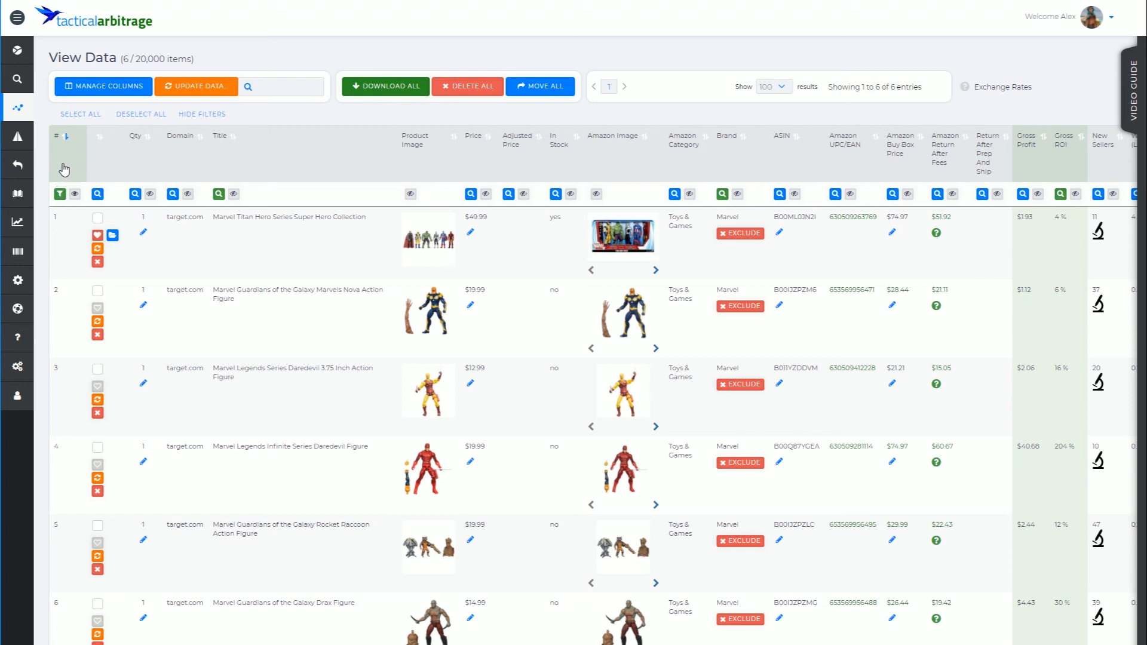
{"action": "left_click", "coordinate": [60, 196]}
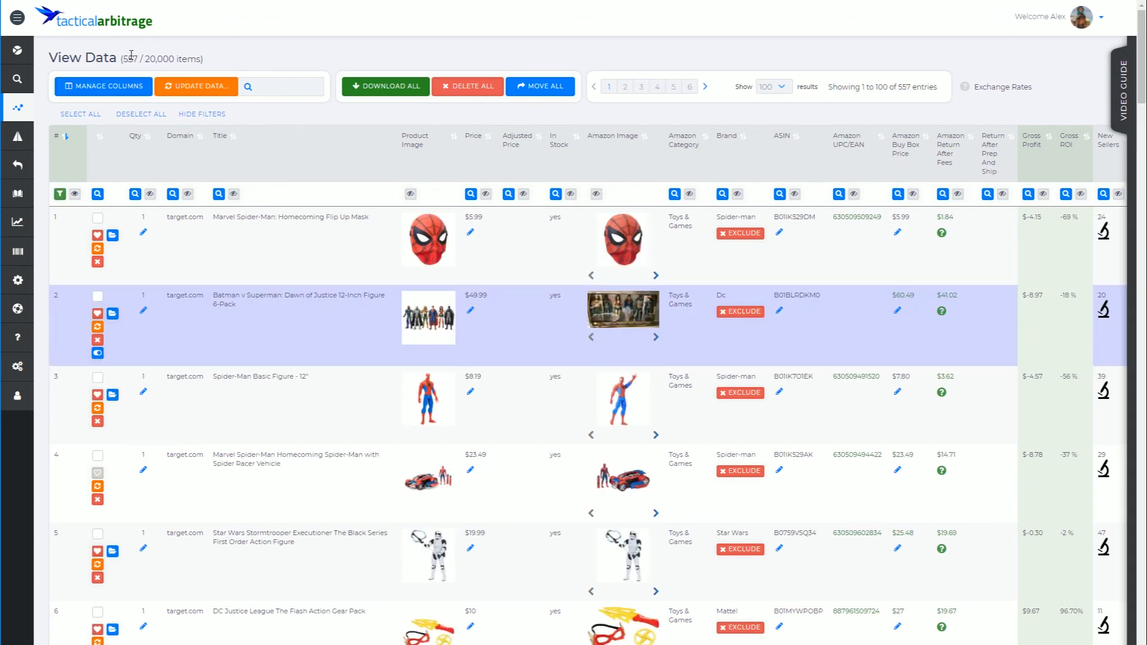
- Show all hidden columns again
{"action": "left_click", "coordinate": [74, 195]}
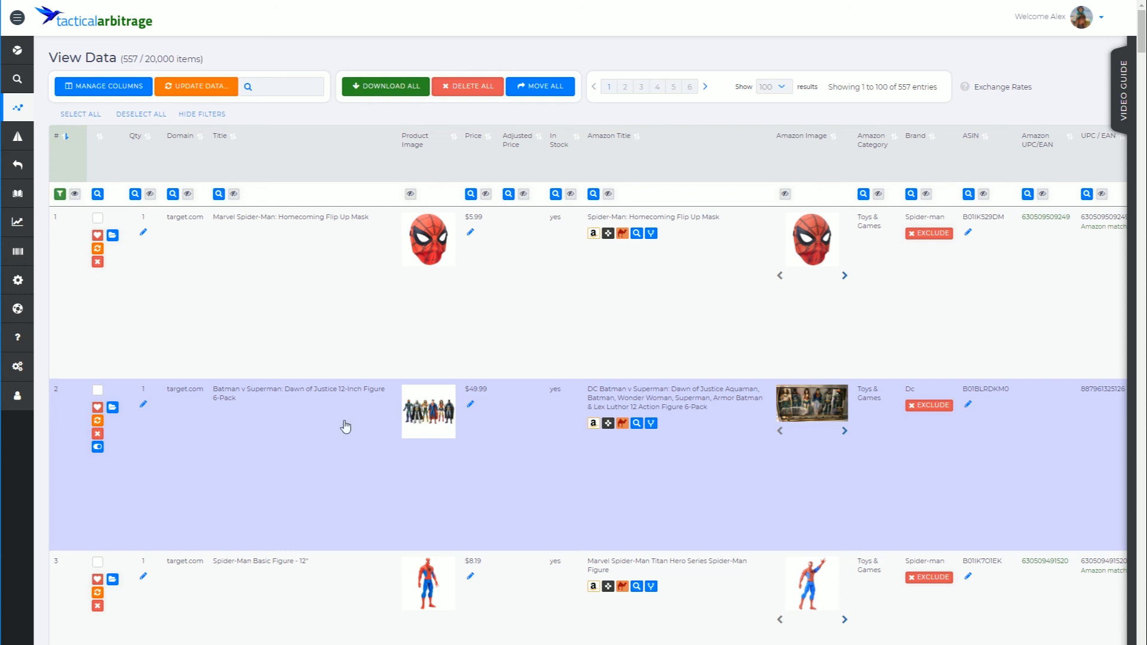
{"action": "scroll", "coordinate": [861, 251], "scroll_direction": "right", "scroll_amount": 15}
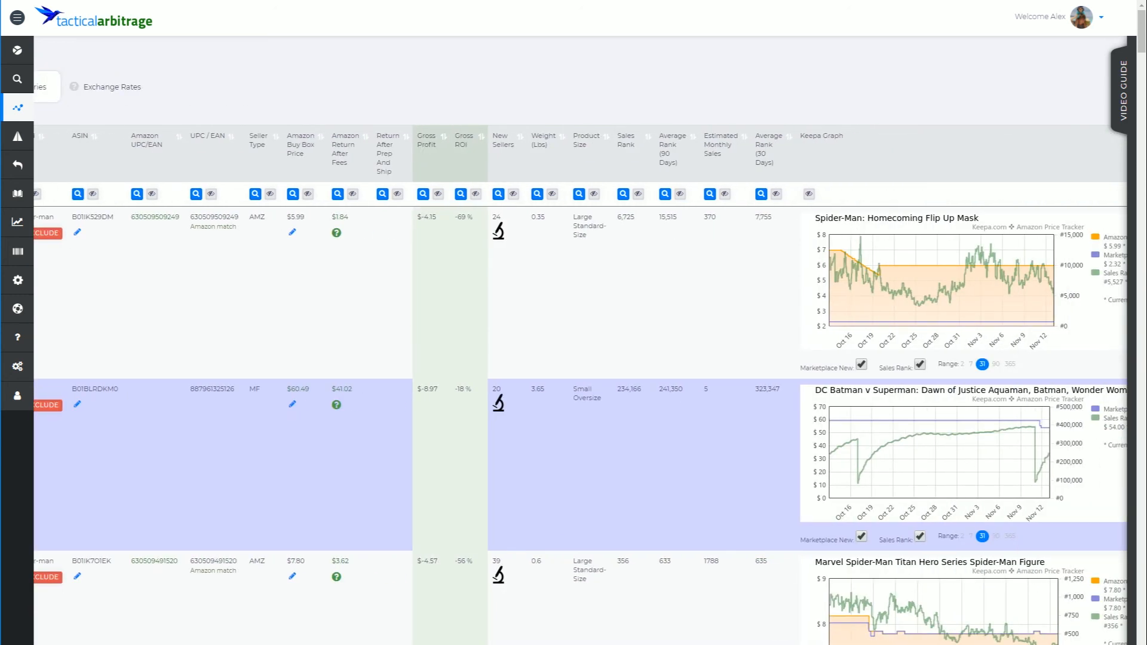
{"action": "scroll", "coordinate": [275, 143], "scroll_direction": "left", "scroll_amount": 15}
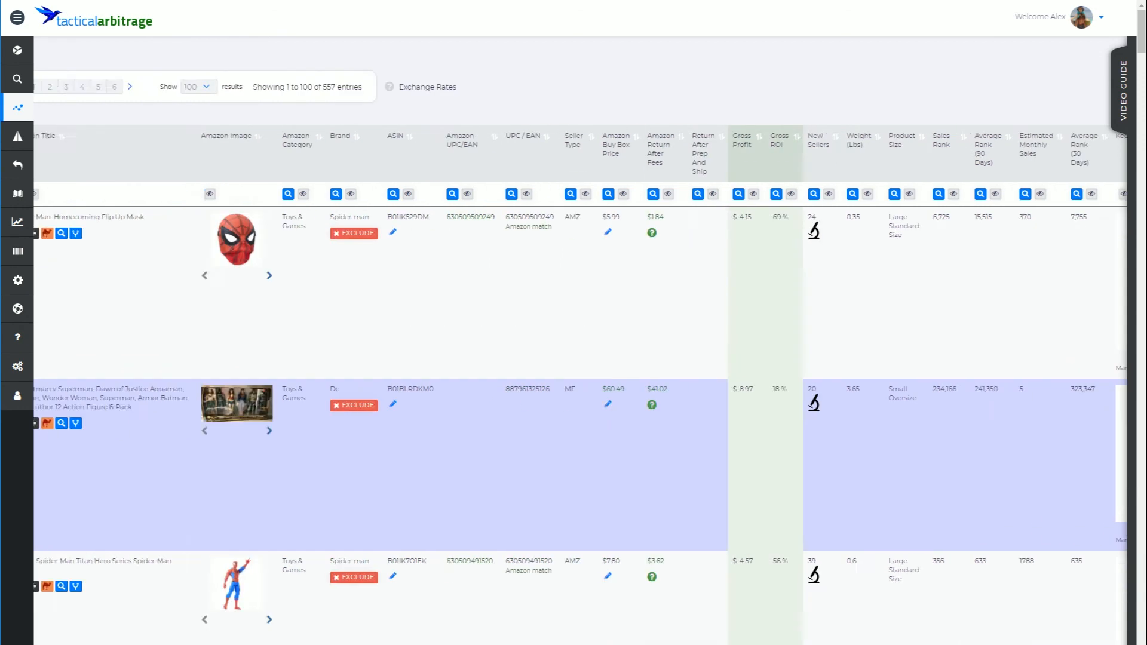